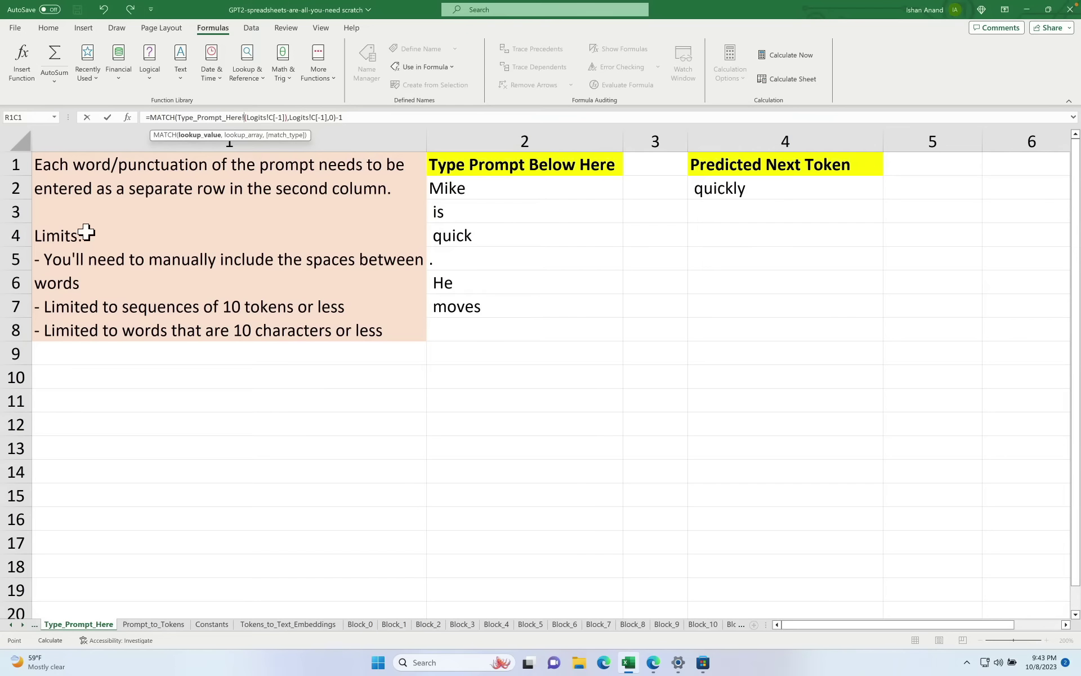
pyautogui.click(41, 137)
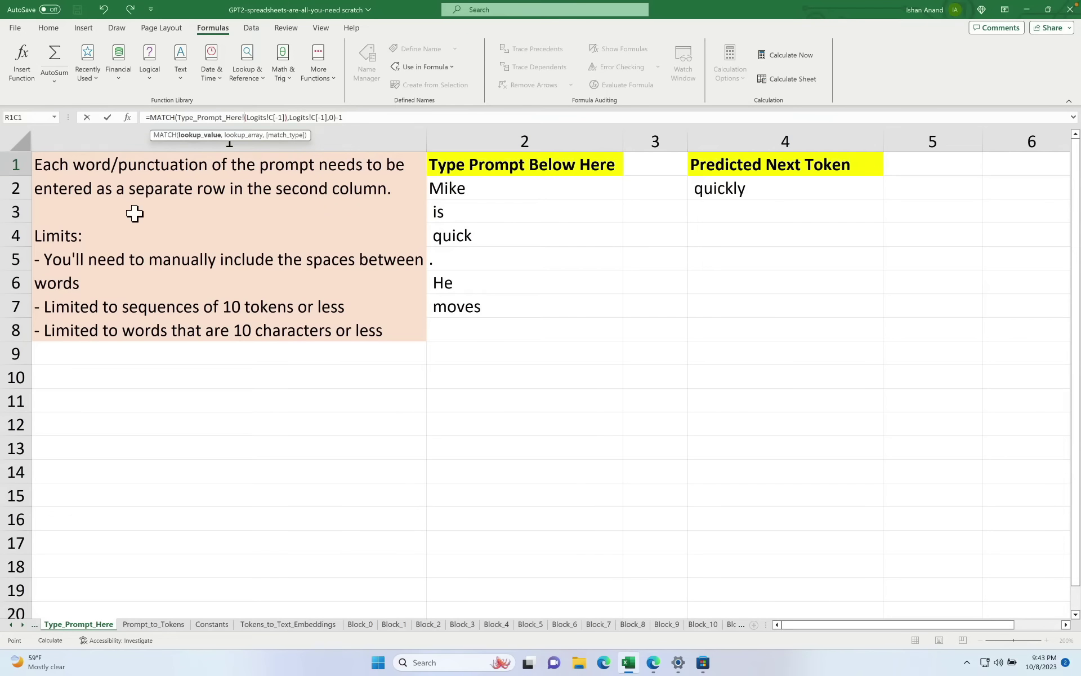
pyautogui.click(486, 196)
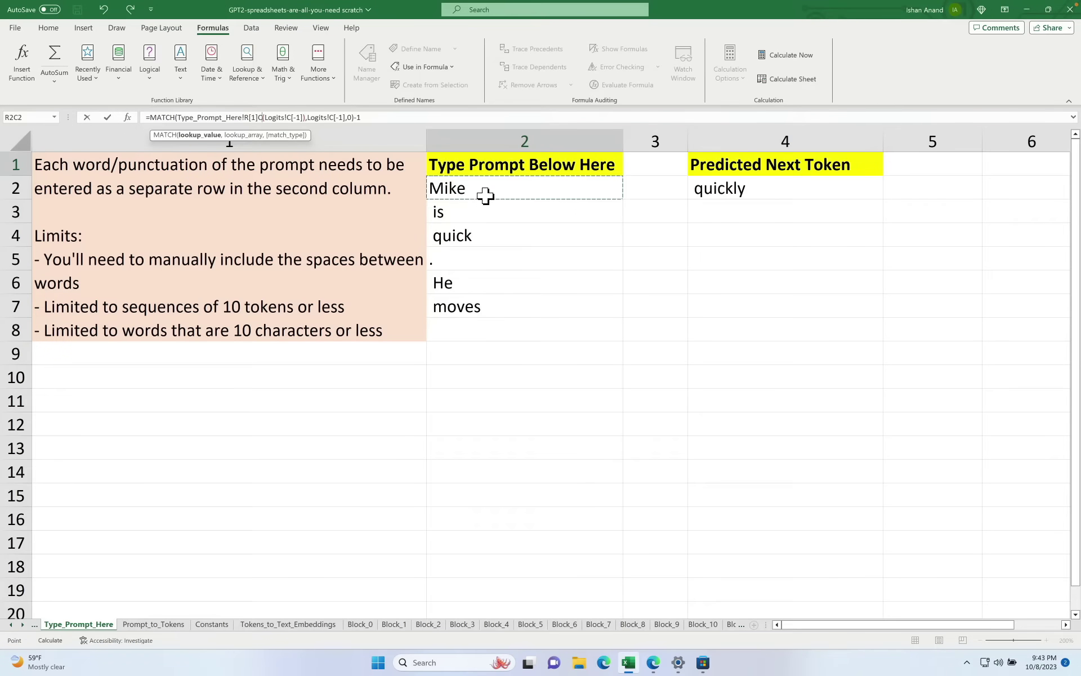
pyautogui.press('Down')
pyautogui.press('Down')
pyautogui.press('Up')
pyautogui.press('Up')
pyautogui.press('Down')
pyautogui.press('Down')
pyautogui.press('Down')
pyautogui.press('Up')
pyautogui.press('Up')
pyautogui.press('Up')
pyautogui.press('Down')
pyautogui.press('Down')
pyautogui.press('Down')
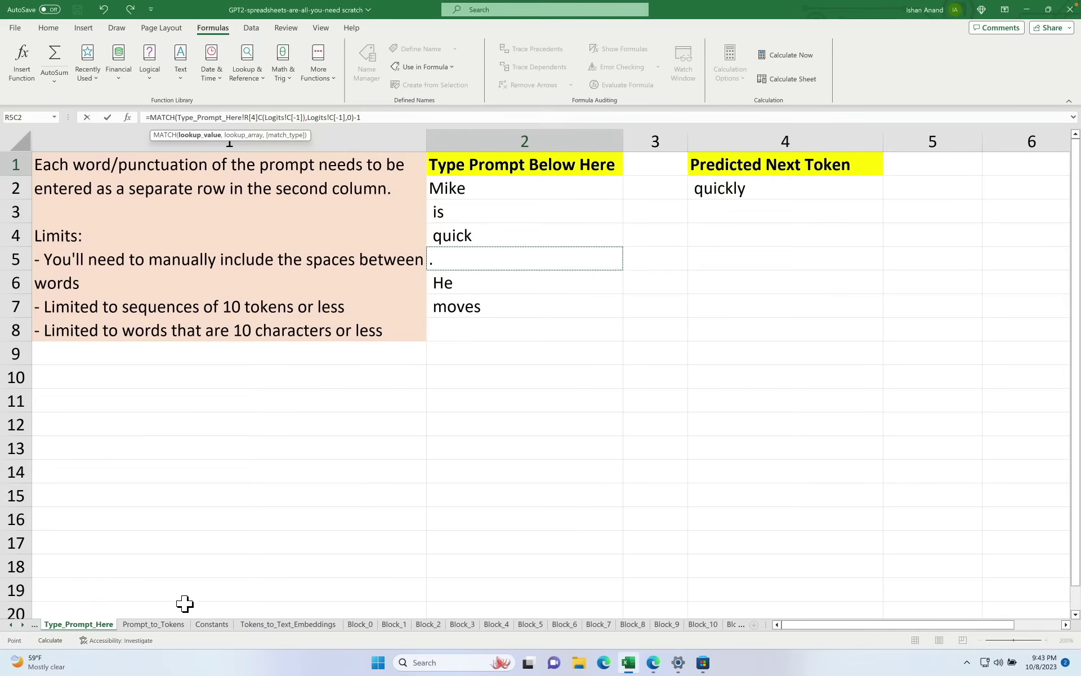
# Go to Prompt_to_Tokens and move along the row-76 token IDs (16073, 318, 2068, 13, 679, 6100)
pyautogui.click(146, 624)
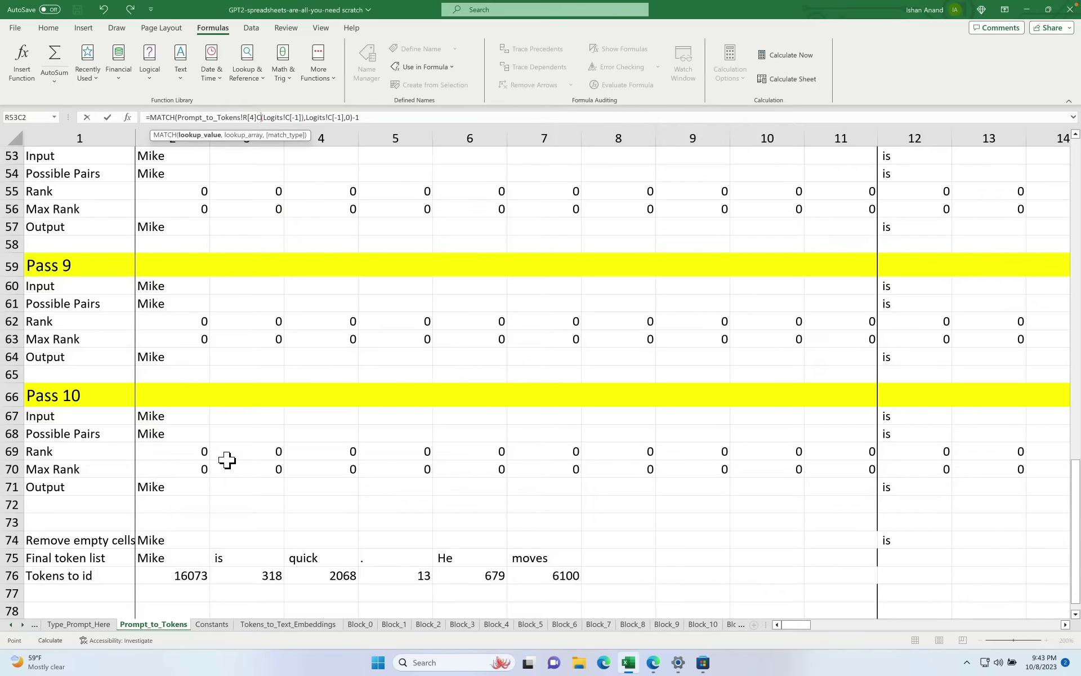
pyautogui.click(183, 565)
pyautogui.press('Down')
pyautogui.press('Right')
pyautogui.press('Right')
pyautogui.press('Right')
pyautogui.press('Right')
pyautogui.press('Right')
pyautogui.press('Left')
pyautogui.press('Left')
pyautogui.press('Left')
pyautogui.press('Left')
pyautogui.press('Left')
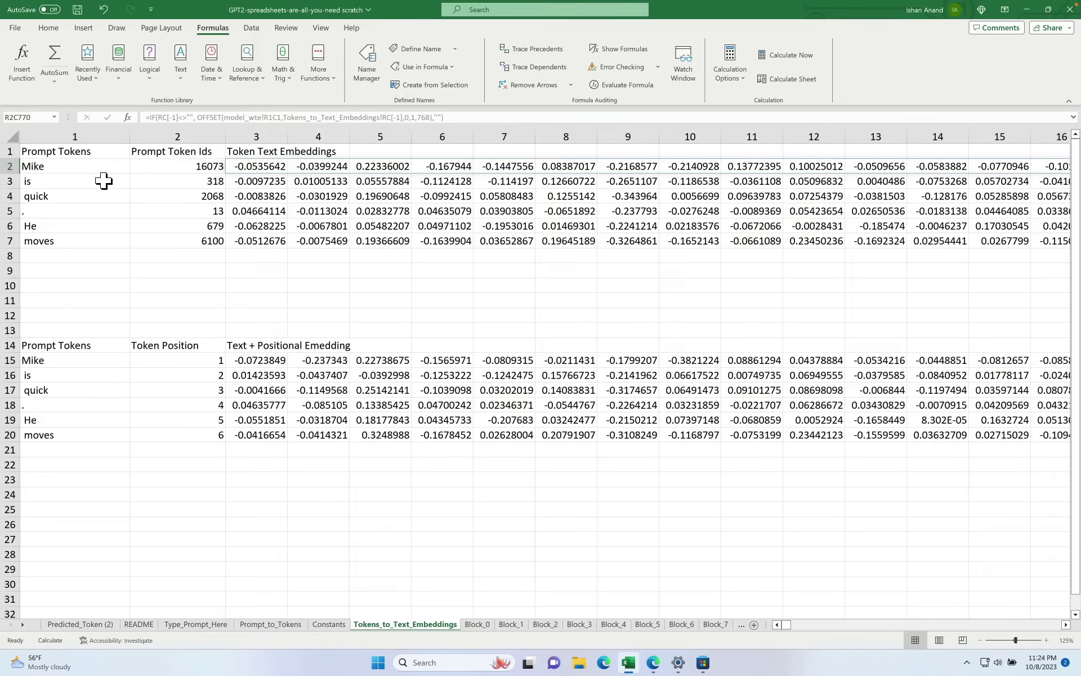
pyautogui.click(66, 170)
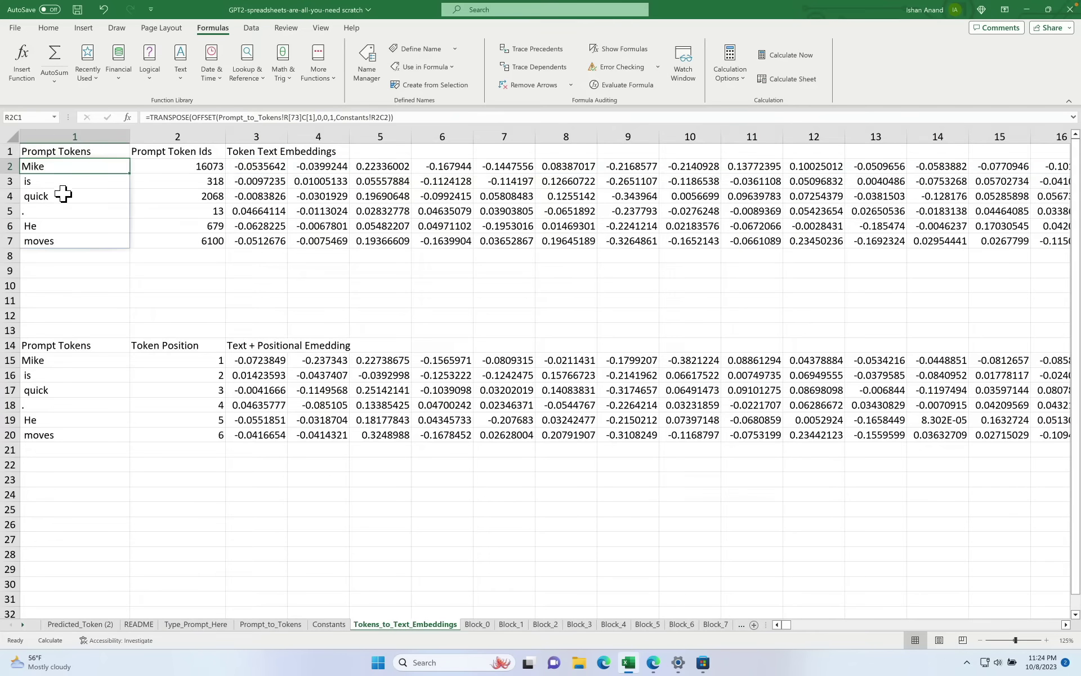
pyautogui.click(203, 171)
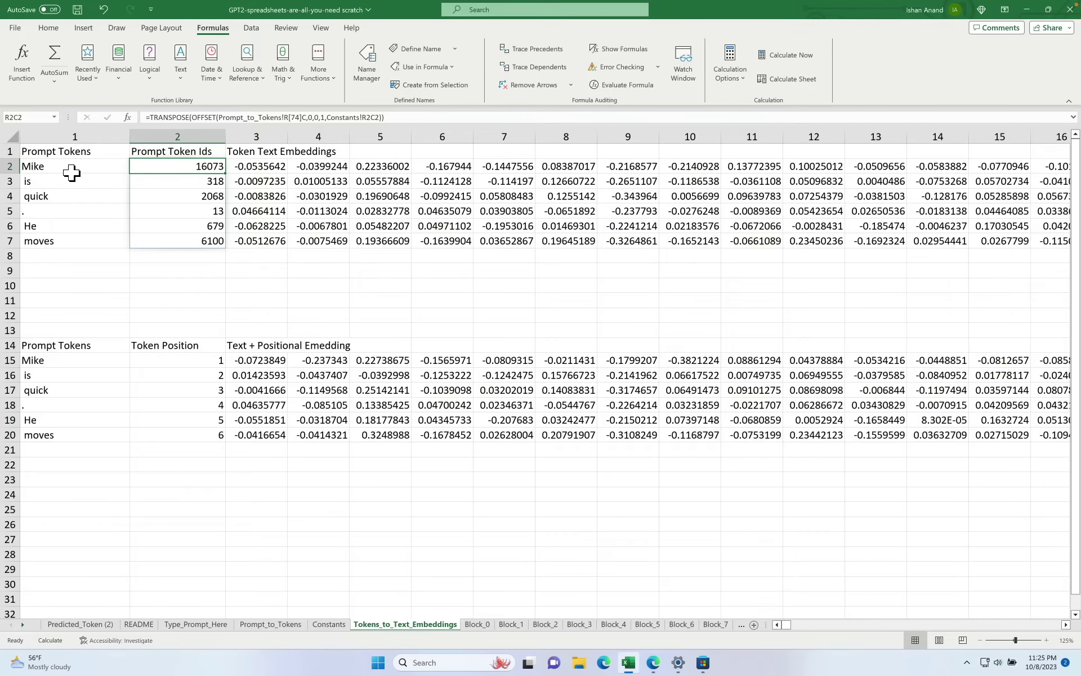
pyautogui.click(35, 120)
pyautogui.write('R2C')
pyautogui.write('770')
pyautogui.press('Return')
pyautogui.click(1039, 167)
pyautogui.press('Right')
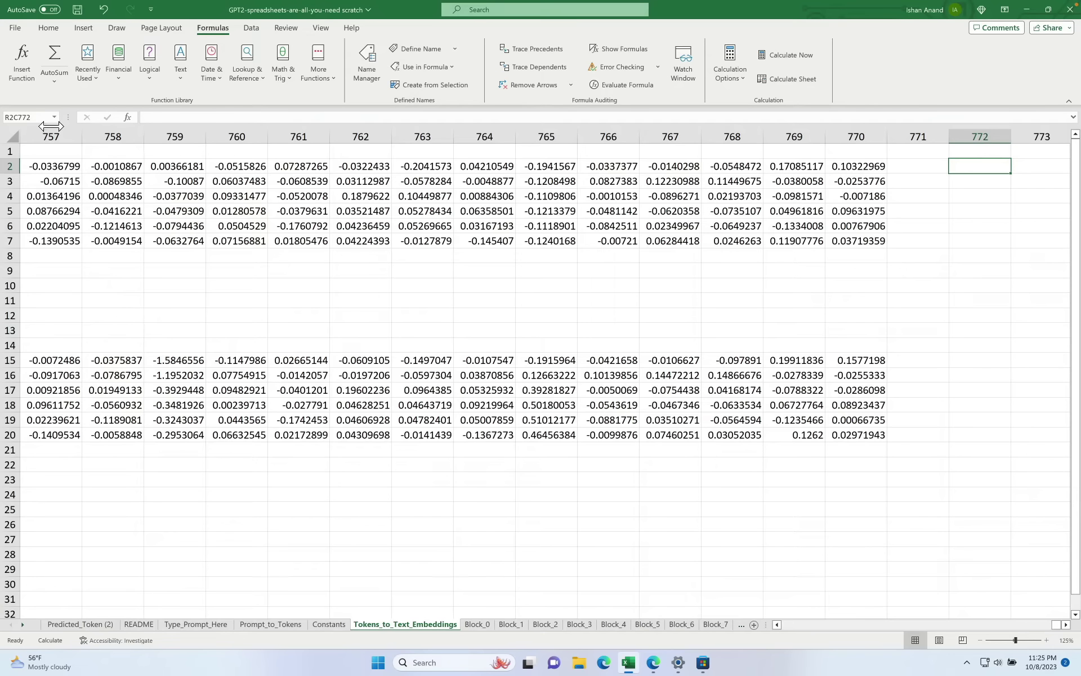
pyautogui.click(44, 119)
pyautogui.press('BackSpace')
pyautogui.press('BackSpace')
pyautogui.press('BackSpace')
pyautogui.write('1')
pyautogui.press('Return')
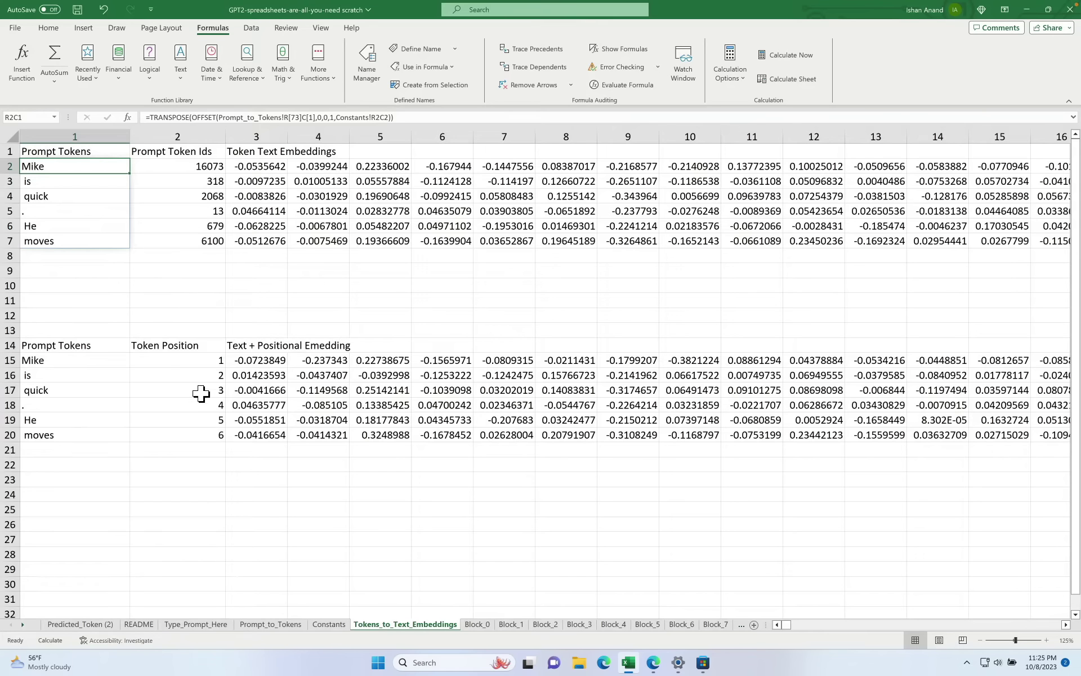
pyautogui.click(206, 369)
pyautogui.press('Down')
pyautogui.press('Down')
pyautogui.press('Down')
pyautogui.press('Down')
pyautogui.press('Down')
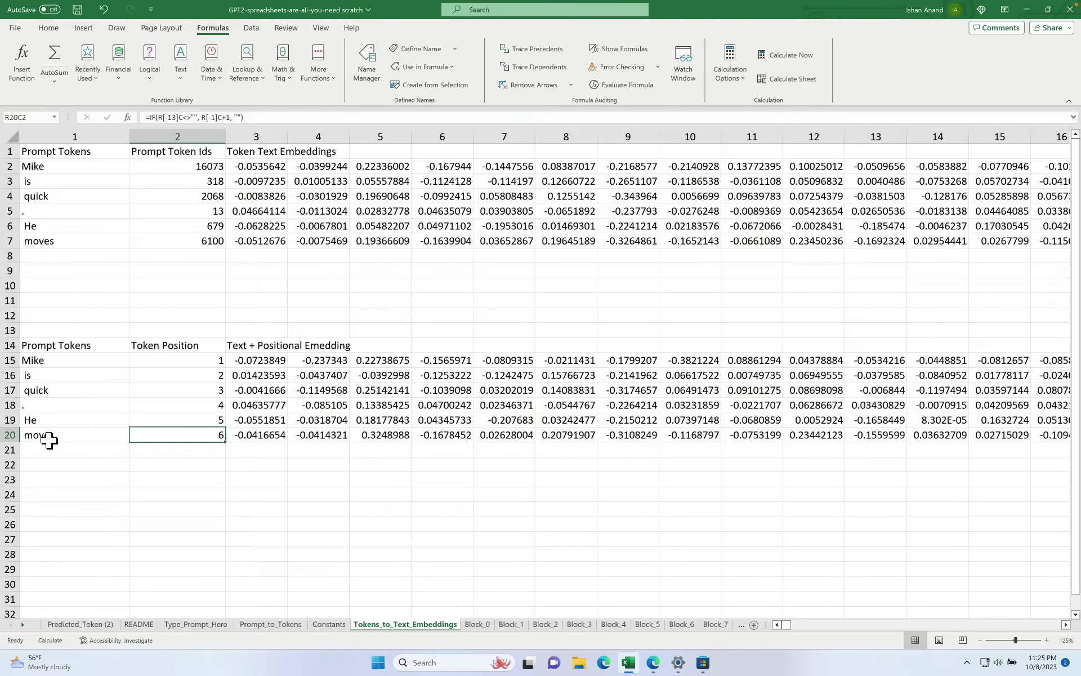
# Replace 'moves' with 'Mike' in the prompt, then recalculate Prompt_to_Tokens so Mike gets ID 16073
pyautogui.click(204, 626)
pyautogui.click(476, 308)
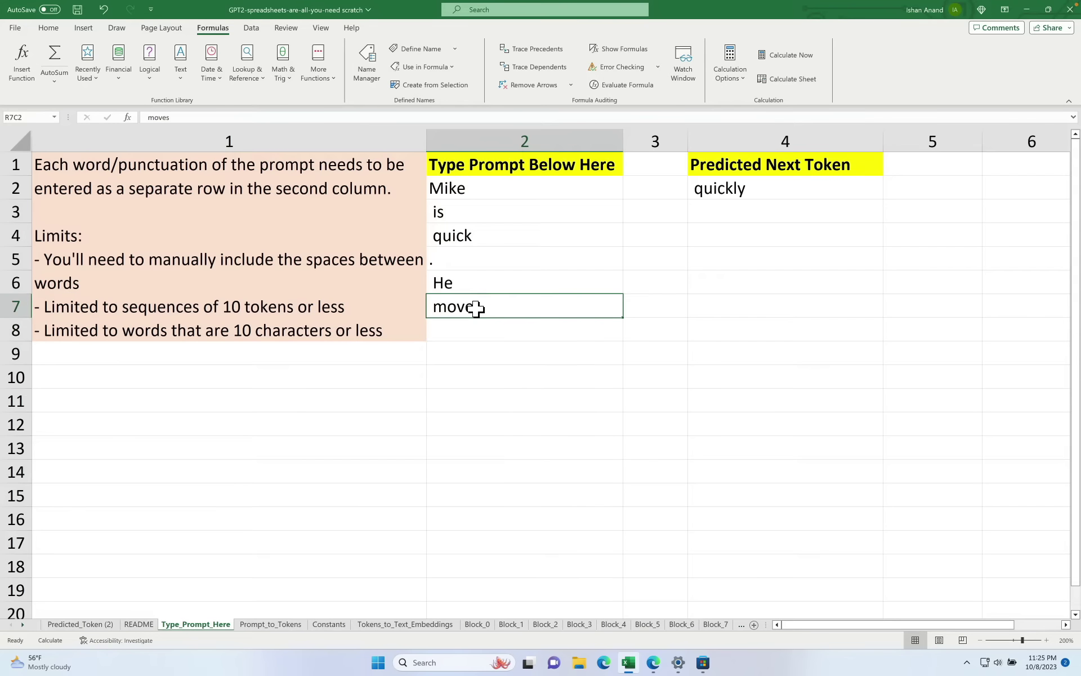
pyautogui.doubleClick(476, 308)
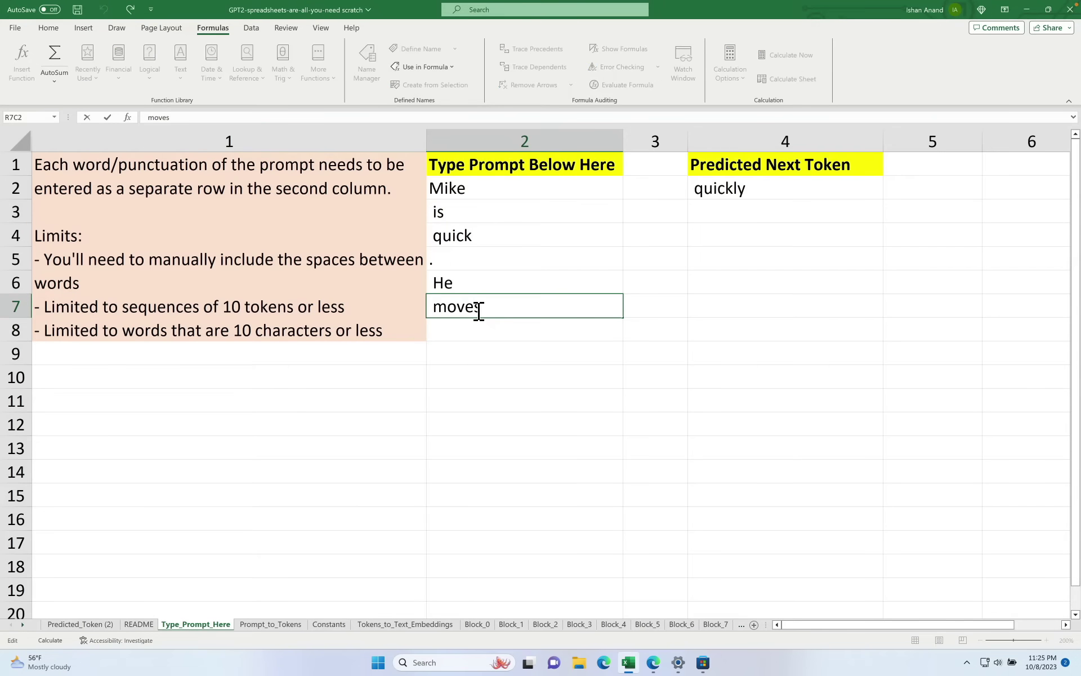
pyautogui.press('BackSpace')
pyautogui.press('BackSpace')
pyautogui.press('BackSpace')
pyautogui.press('BackSpace')
pyautogui.press('BackSpace')
pyautogui.write('Mik')
pyautogui.press('BackSpace')
pyautogui.press('BackSpace')
pyautogui.press('BackSpace')
pyautogui.write('Mike')
pyautogui.press('Return')
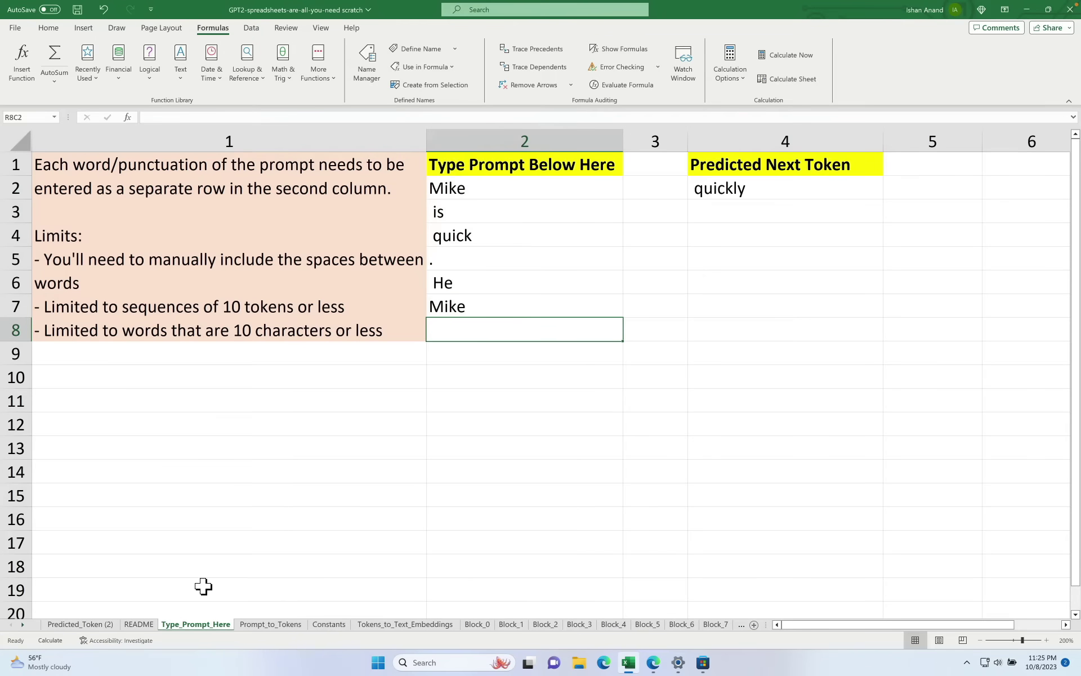
pyautogui.click(262, 624)
pyautogui.click(788, 79)
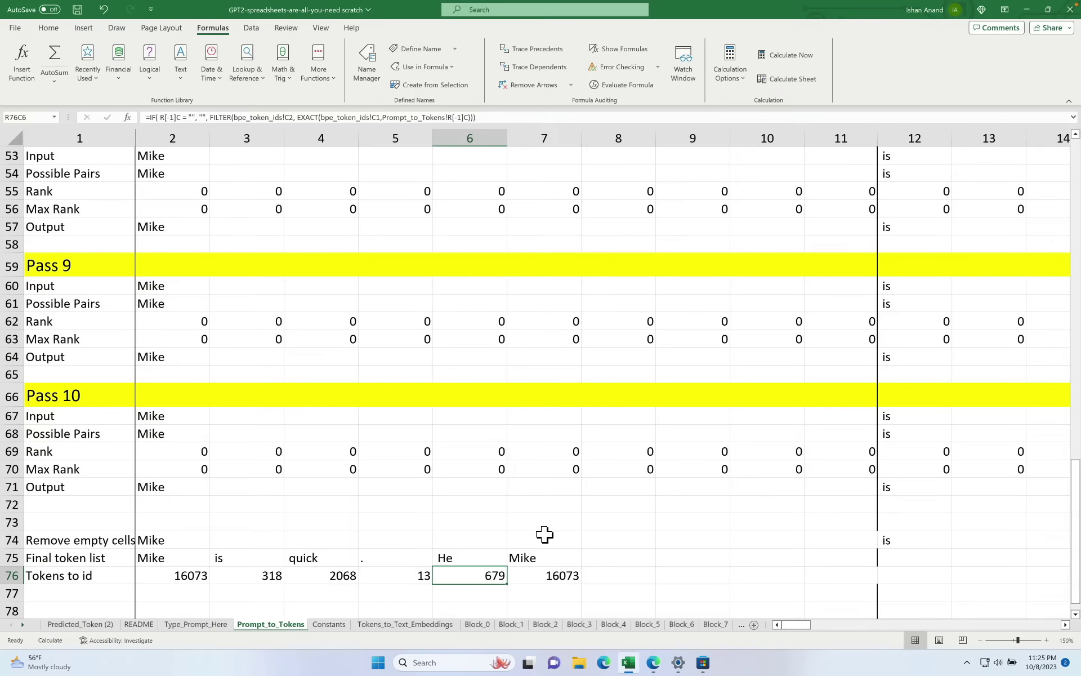
pyautogui.click(389, 625)
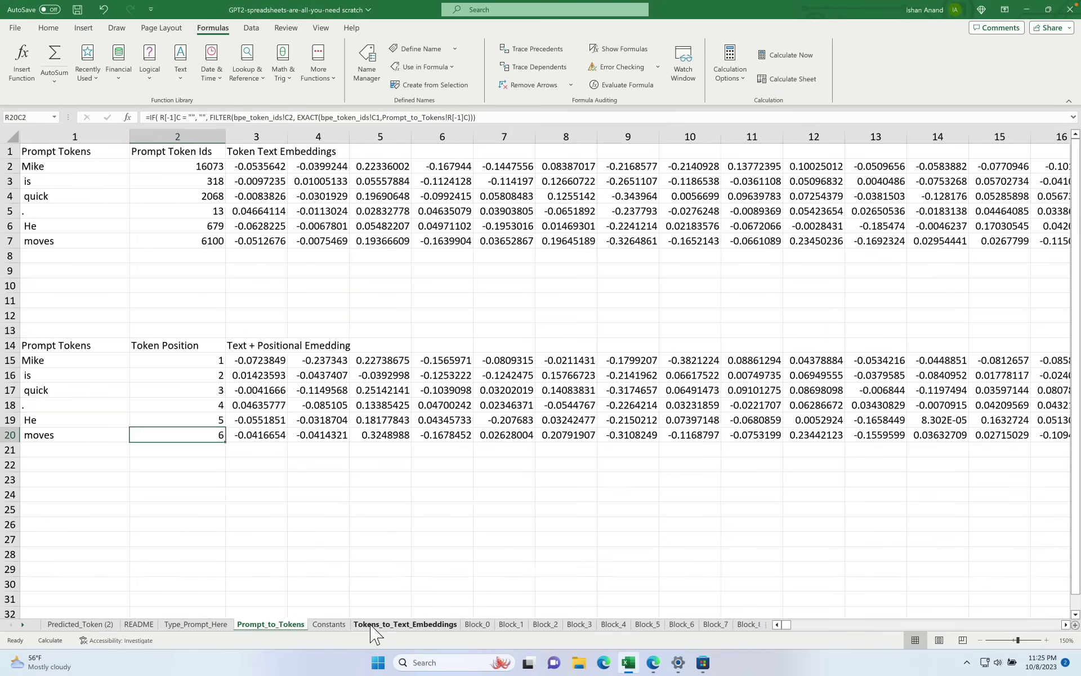
pyautogui.click(788, 80)
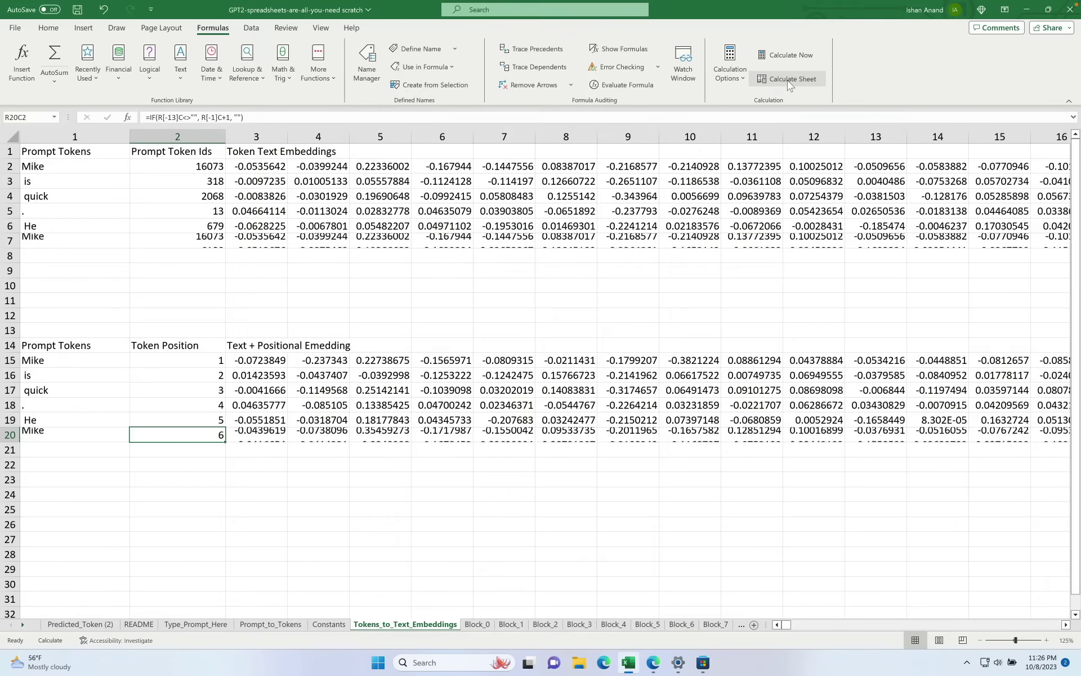
pyautogui.click(69, 248)
pyautogui.moveTo(217, 247); pyautogui.dragTo(226, 169)
pyautogui.click(280, 244)
pyautogui.click(319, 243)
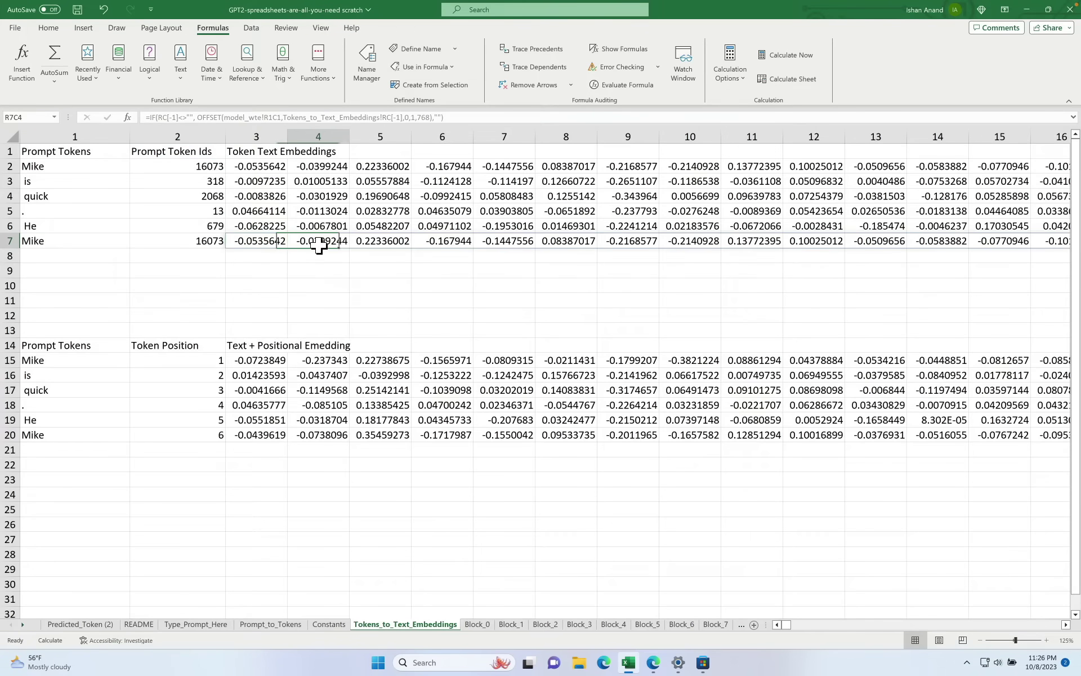
pyautogui.click(377, 244)
pyautogui.click(450, 246)
pyautogui.click(274, 168)
pyautogui.click(321, 168)
pyautogui.click(373, 171)
pyautogui.click(450, 172)
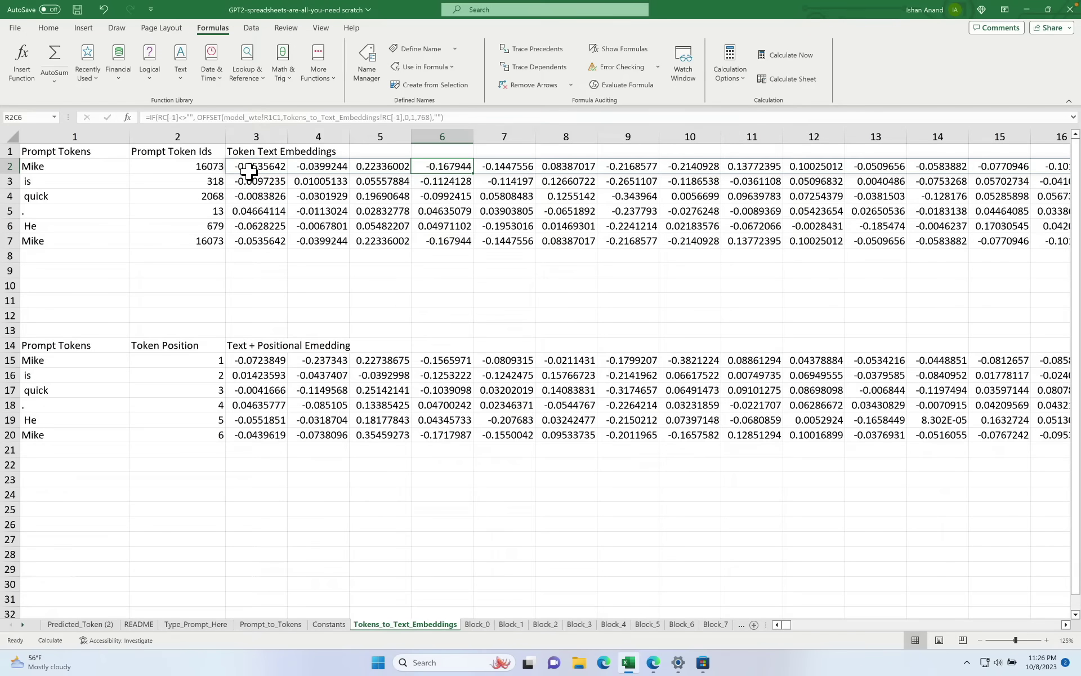
pyautogui.click(63, 363)
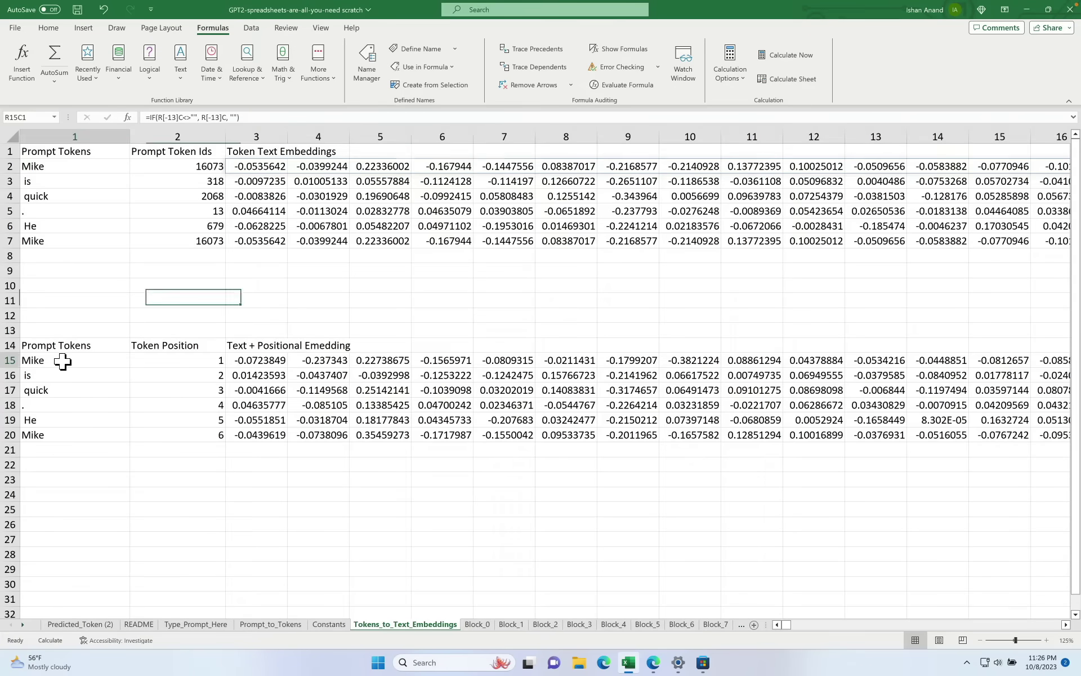
pyautogui.click(160, 347)
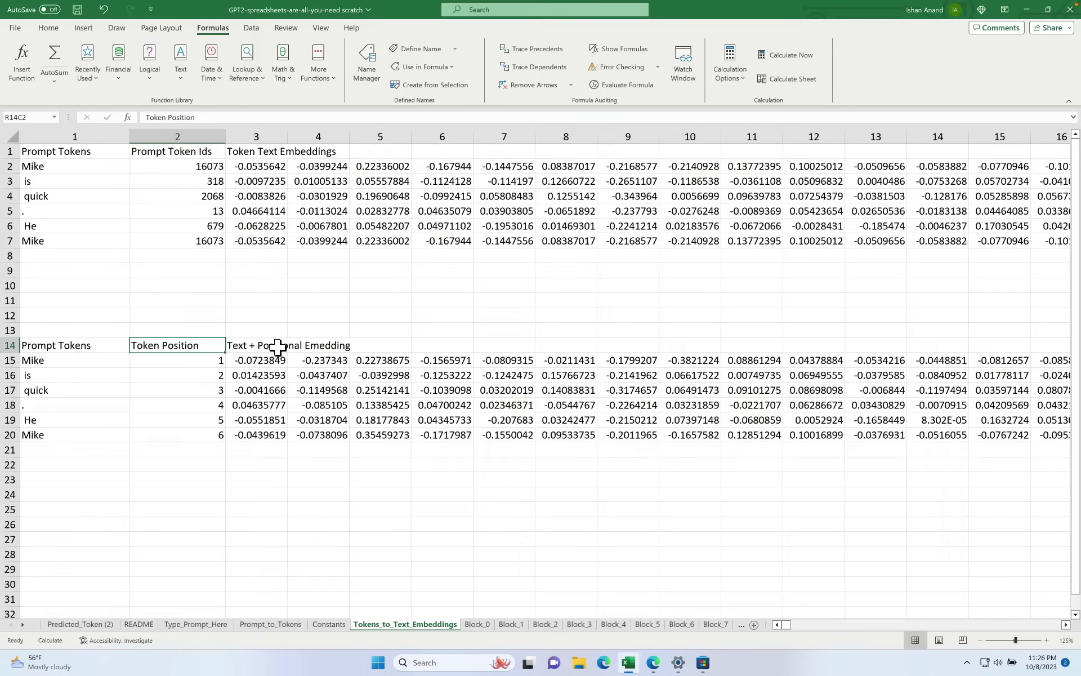
pyautogui.click(254, 360)
pyautogui.click(332, 362)
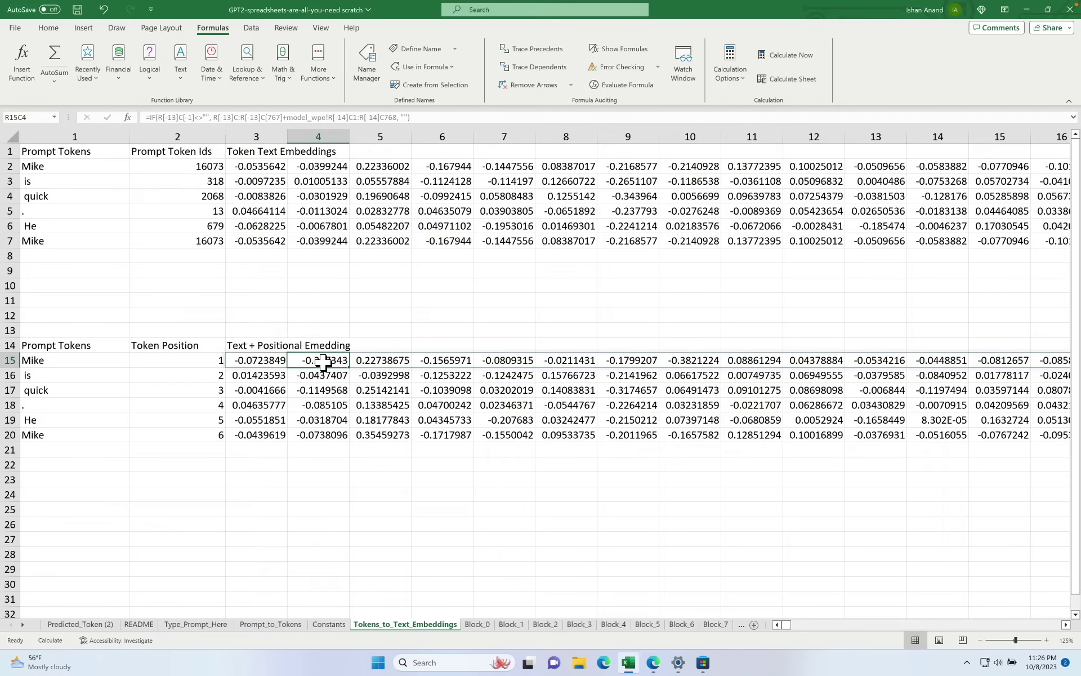
pyautogui.click(370, 363)
pyautogui.click(276, 362)
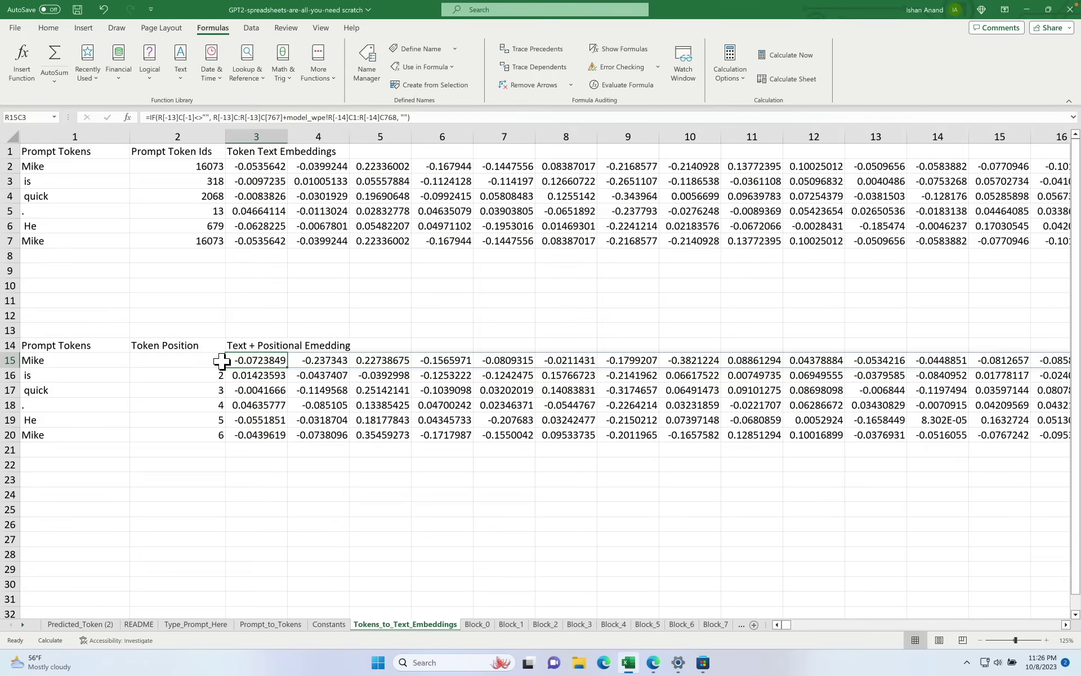
pyautogui.click(256, 436)
pyautogui.click(315, 438)
pyautogui.click(374, 434)
pyautogui.click(380, 361)
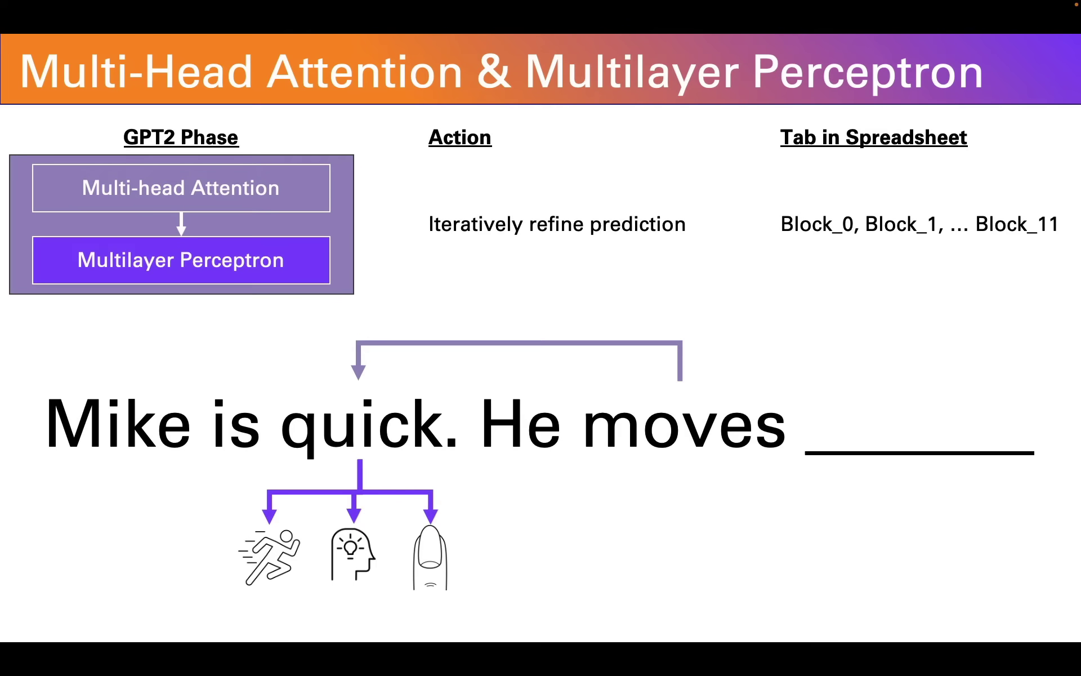
# Advance the slide animation to reveal a fourth heart-icon meaning of 'quick'
pyautogui.press('Right')
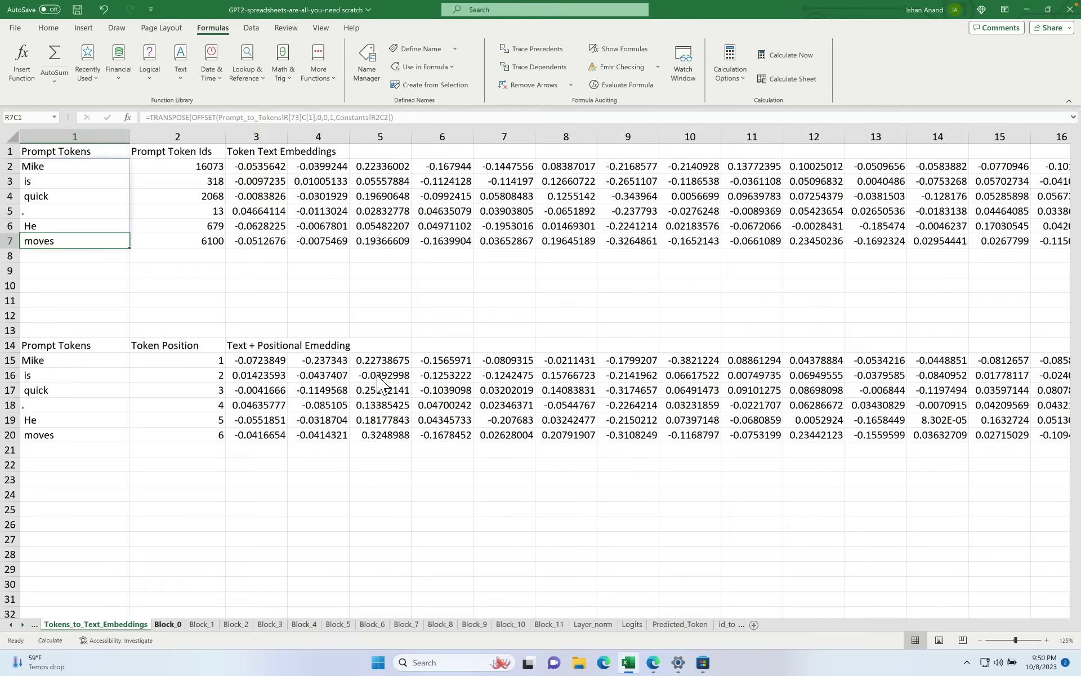
# Move to the Block_0 sheet and scroll to its Step 7 softmax attention-weight table
pyautogui.hotkey('ctrl', 'pagedown')
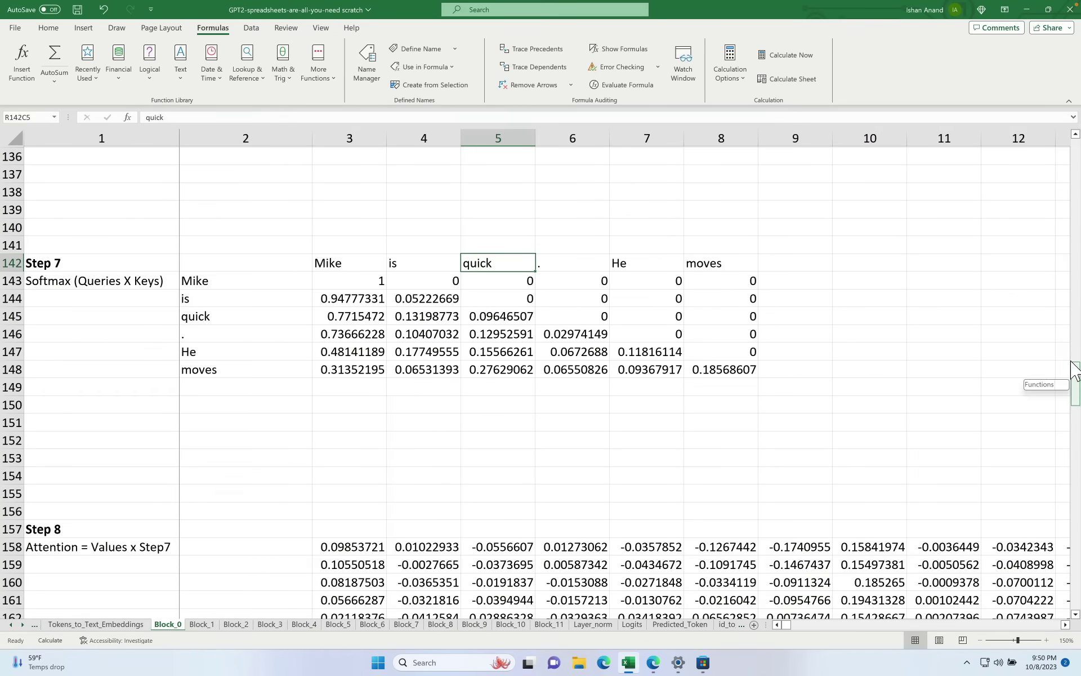
pyautogui.moveTo(1073, 364); pyautogui.dragTo(1069, 614)
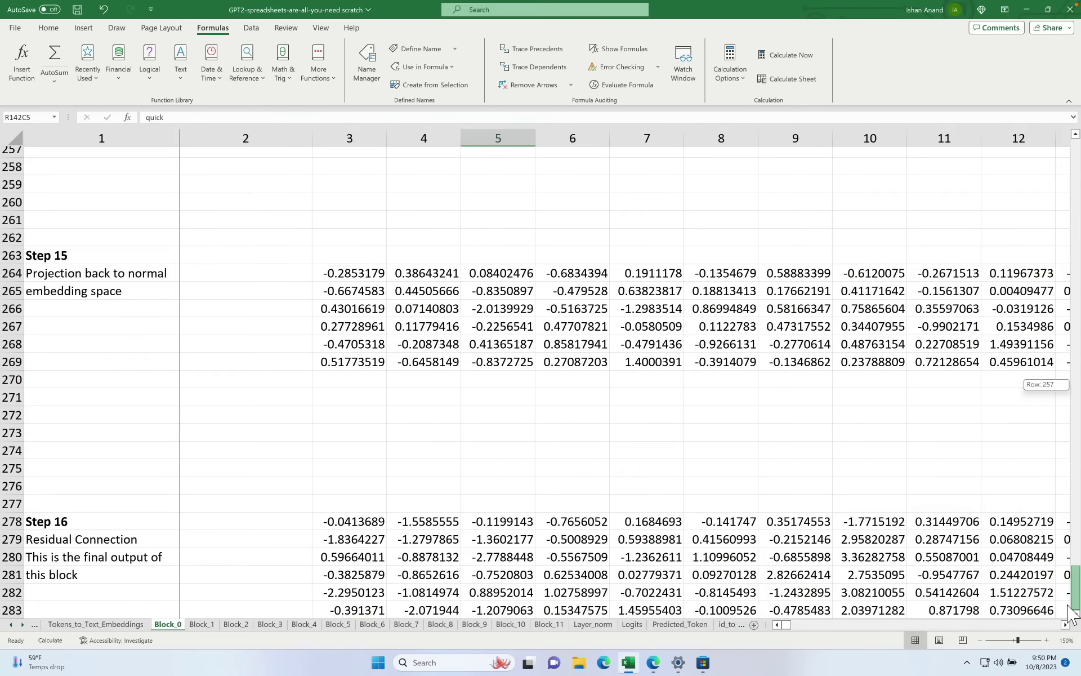
pyautogui.moveTo(1069, 613); pyautogui.dragTo(1073, 376)
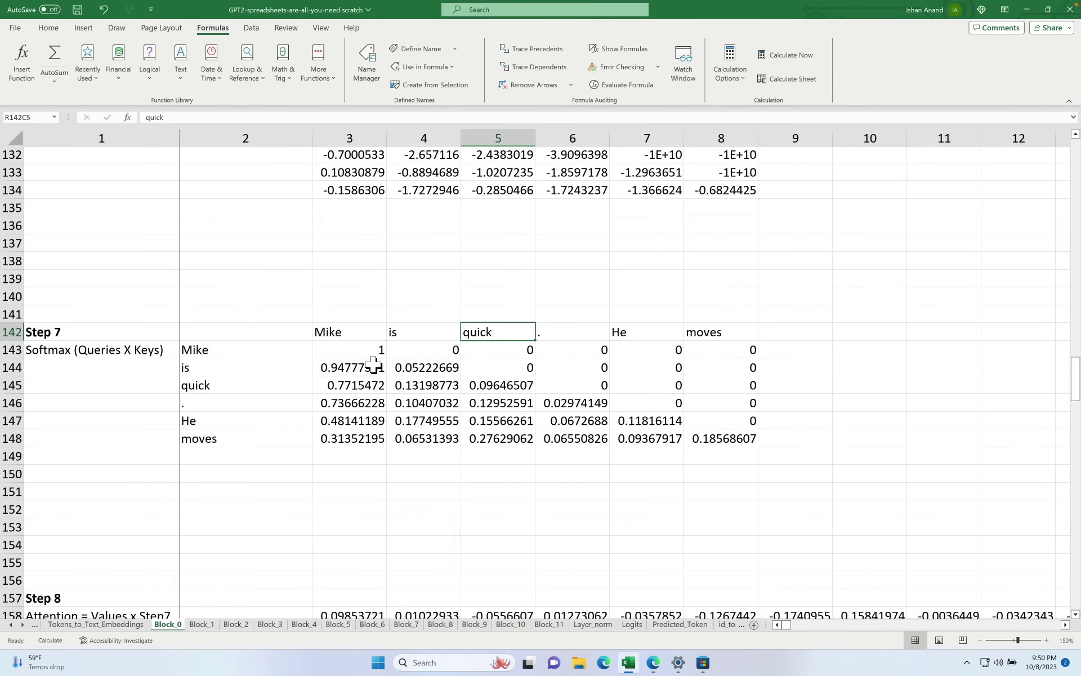
pyautogui.click(259, 426)
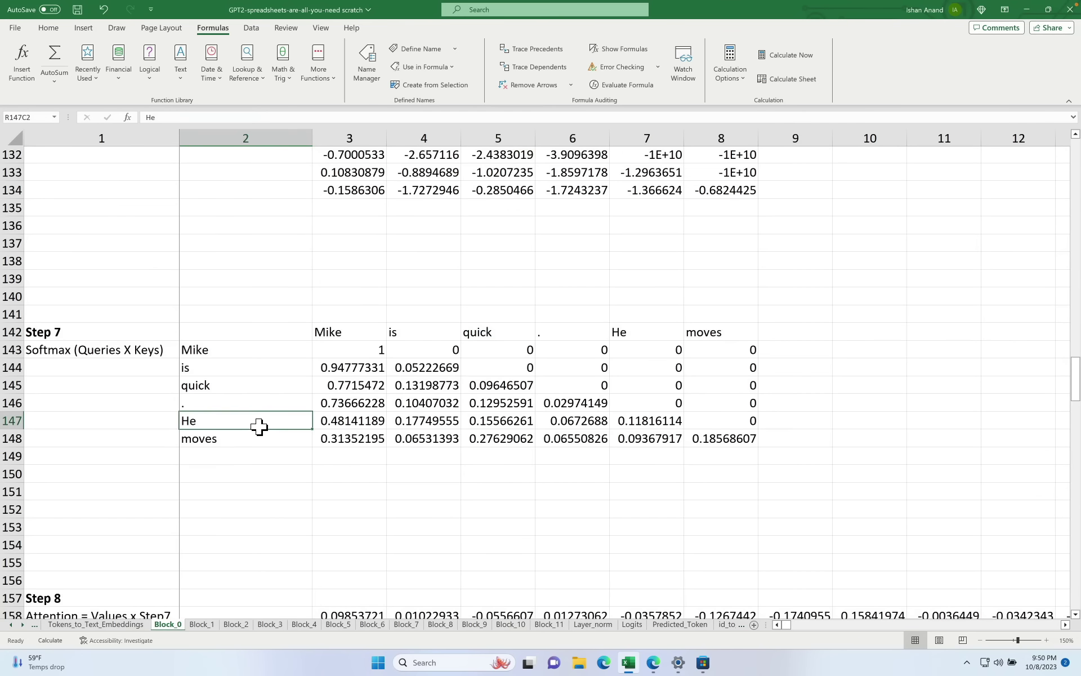
pyautogui.click(346, 429)
pyautogui.click(421, 426)
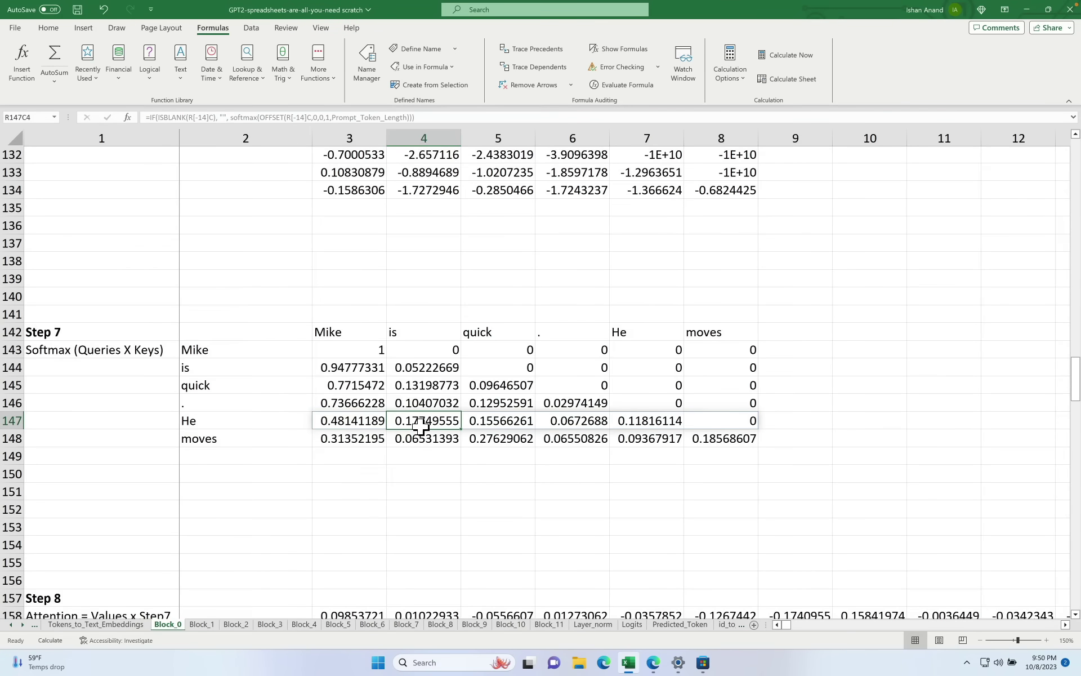
pyautogui.click(351, 428)
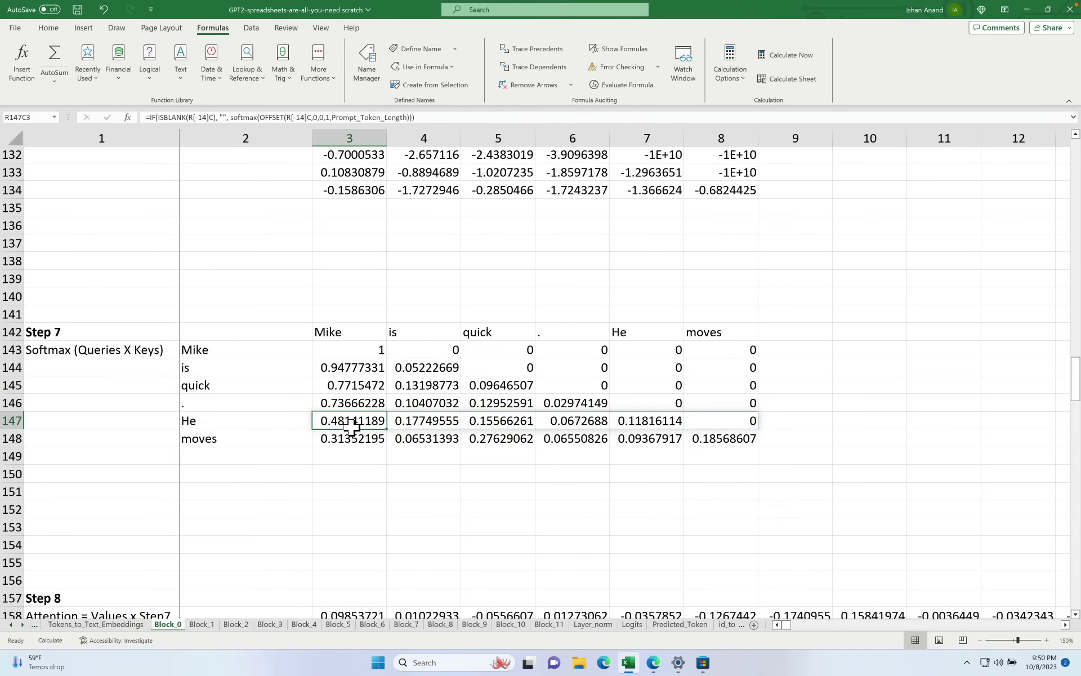
pyautogui.click(234, 431)
pyautogui.click(344, 426)
pyautogui.click(349, 338)
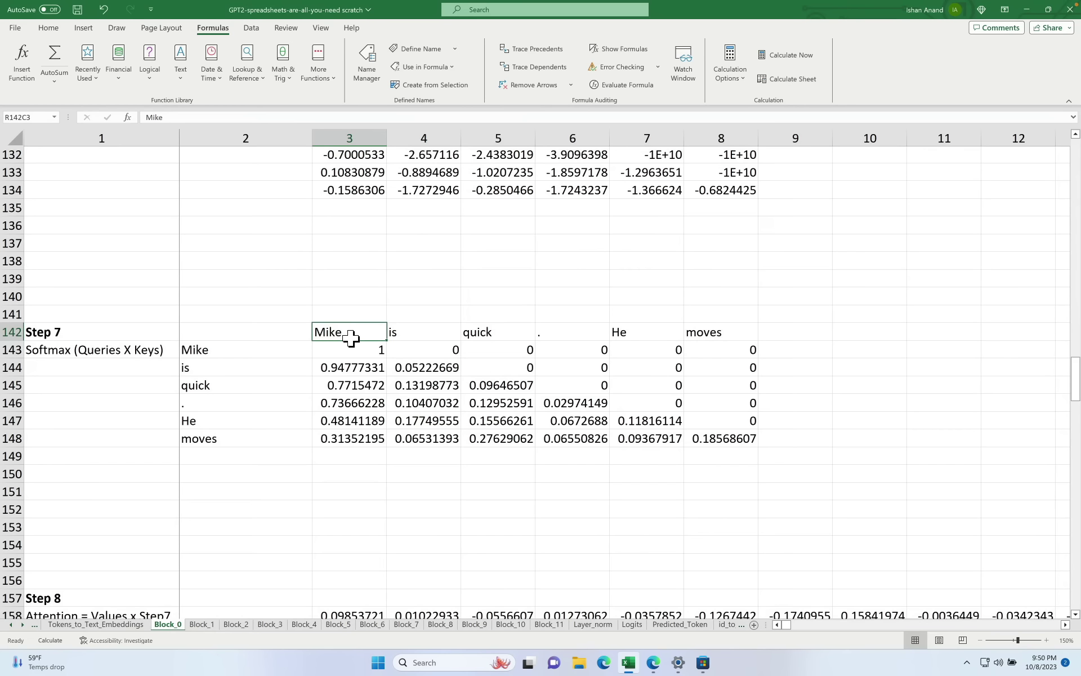
pyautogui.click(365, 416)
pyautogui.click(427, 423)
pyautogui.click(529, 422)
pyautogui.click(580, 422)
pyautogui.click(631, 422)
pyautogui.click(354, 422)
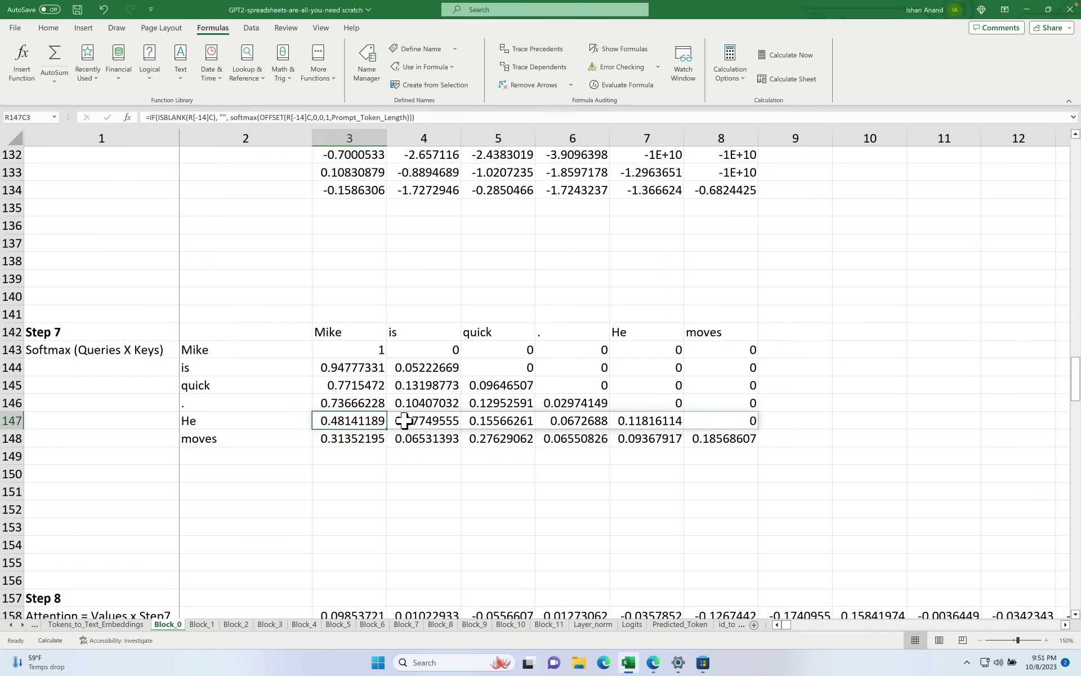
pyautogui.click(431, 421)
pyautogui.click(585, 423)
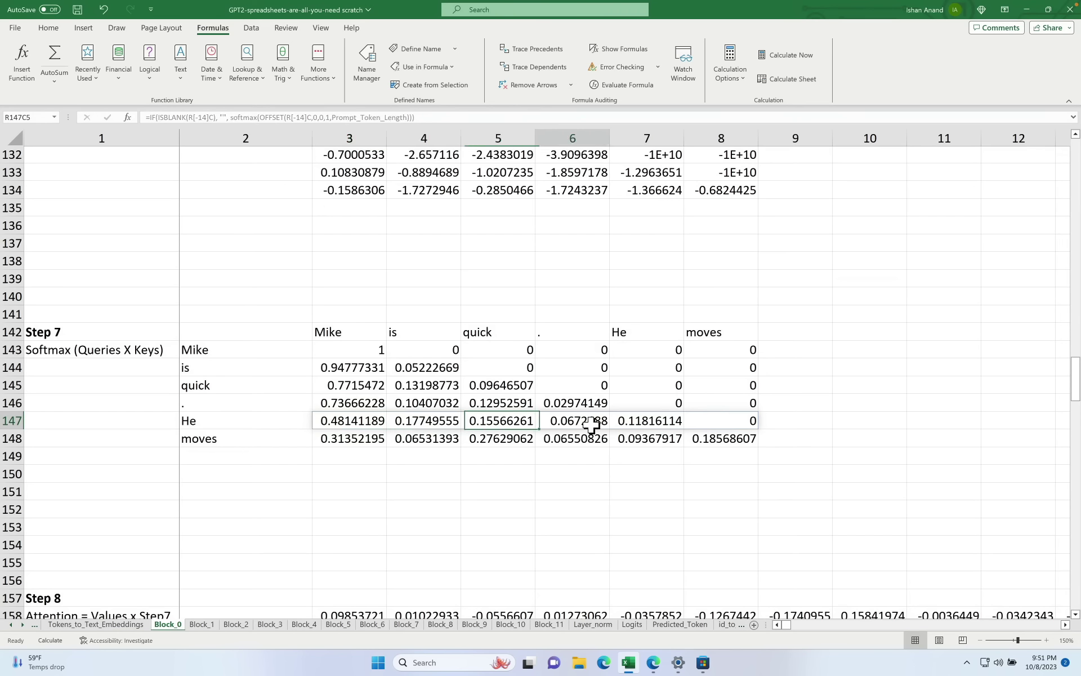
pyautogui.click(624, 421)
pyautogui.click(453, 423)
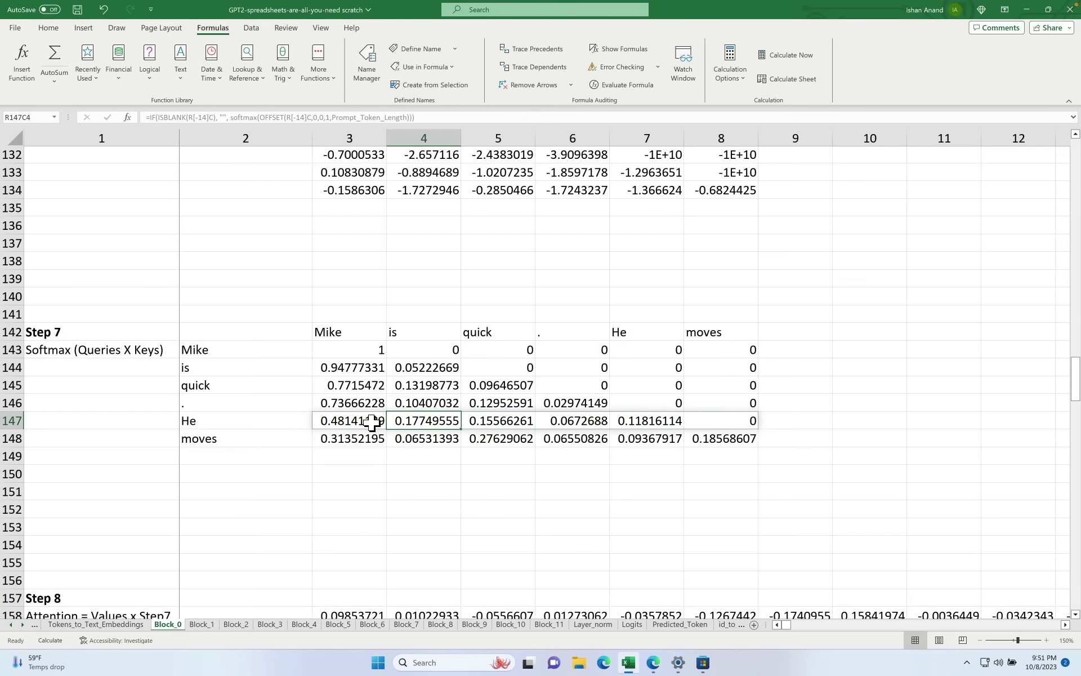
pyautogui.click(252, 444)
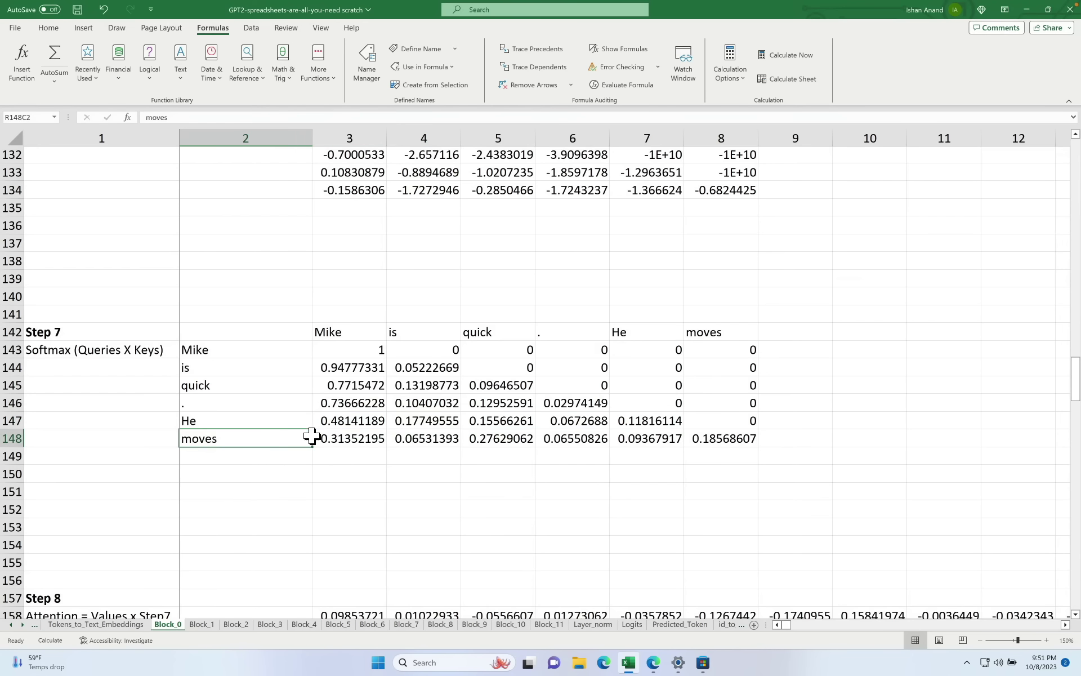
pyautogui.click(344, 447)
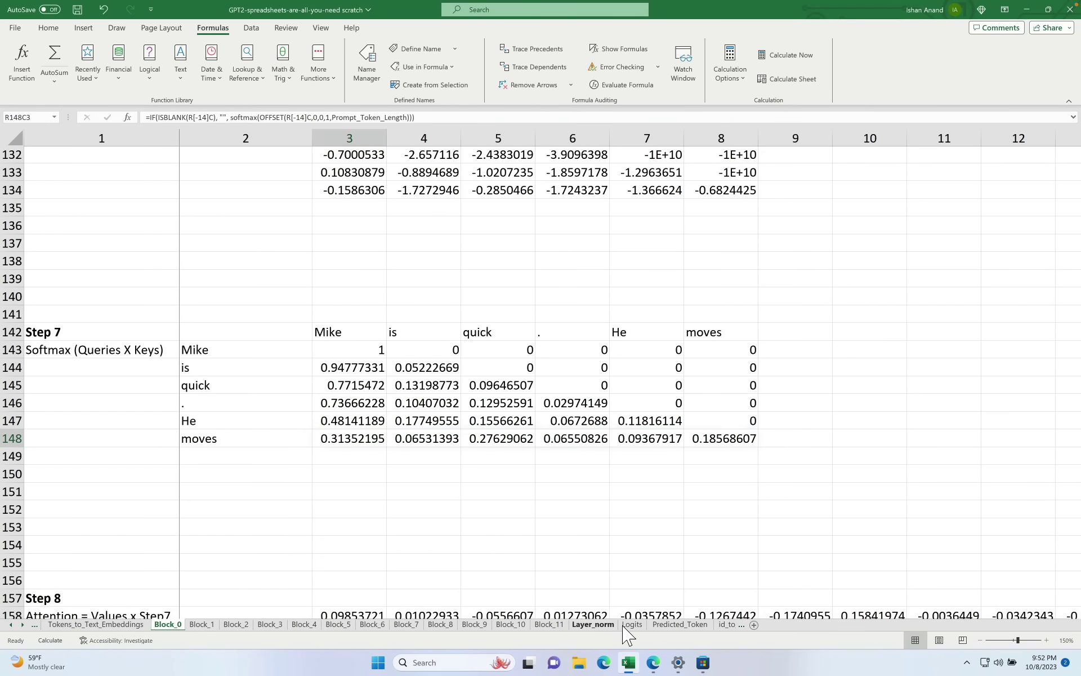
# Step through the Layer_norm and Logits sheets to Predicted_Token, showing ID 2952, 'quickly'
pyautogui.click(597, 625)
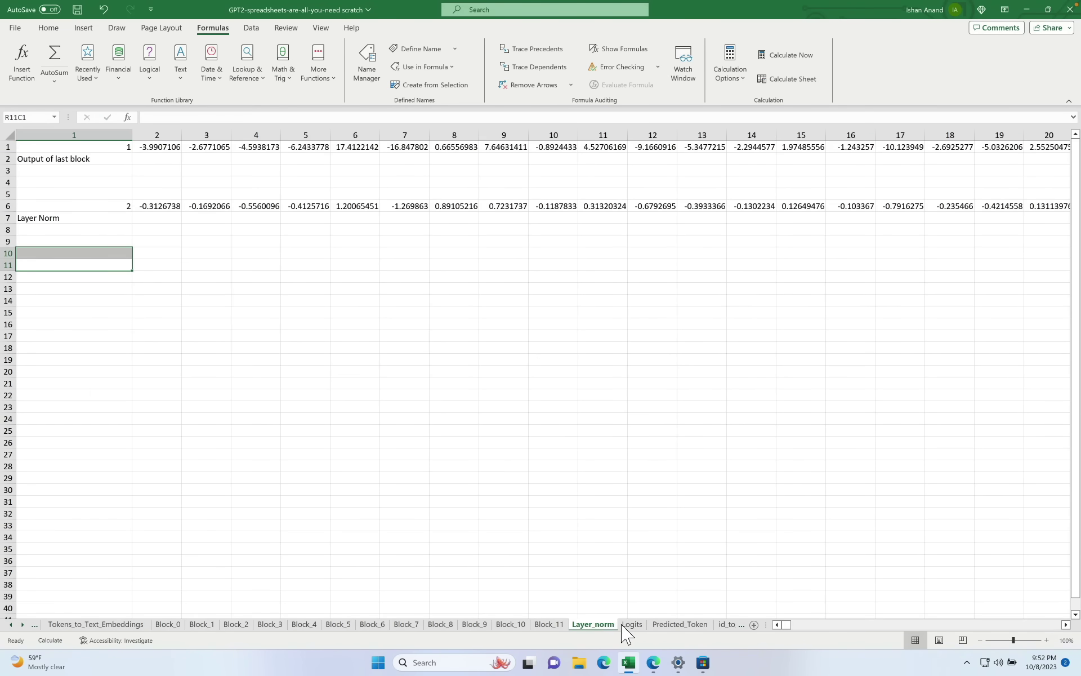
pyautogui.click(631, 625)
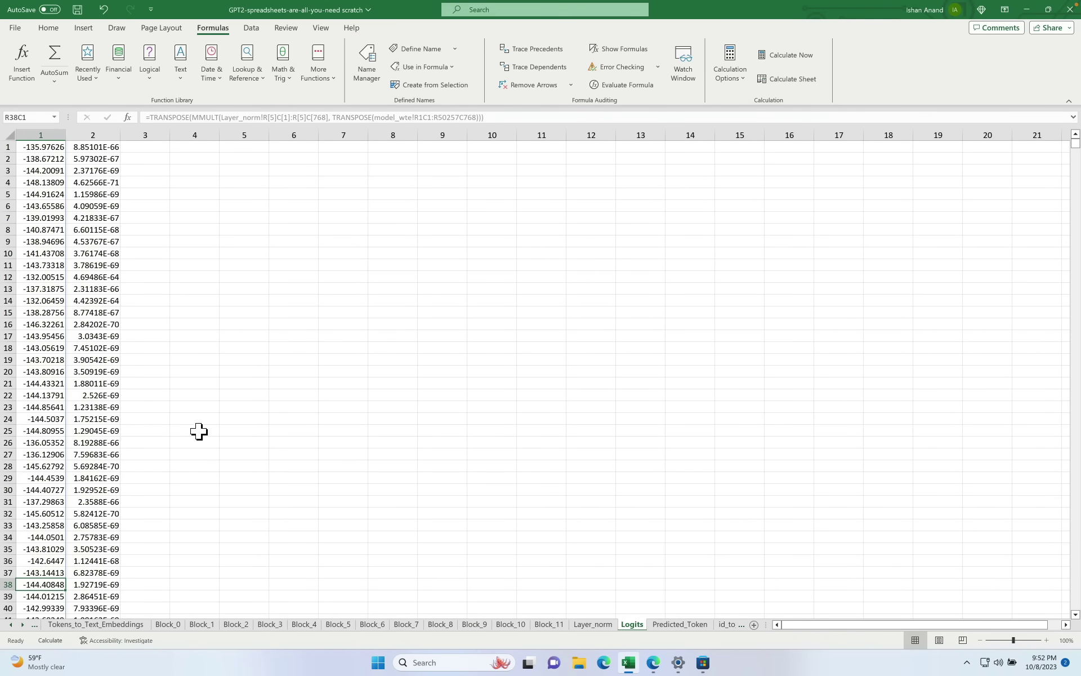
pyautogui.click(680, 626)
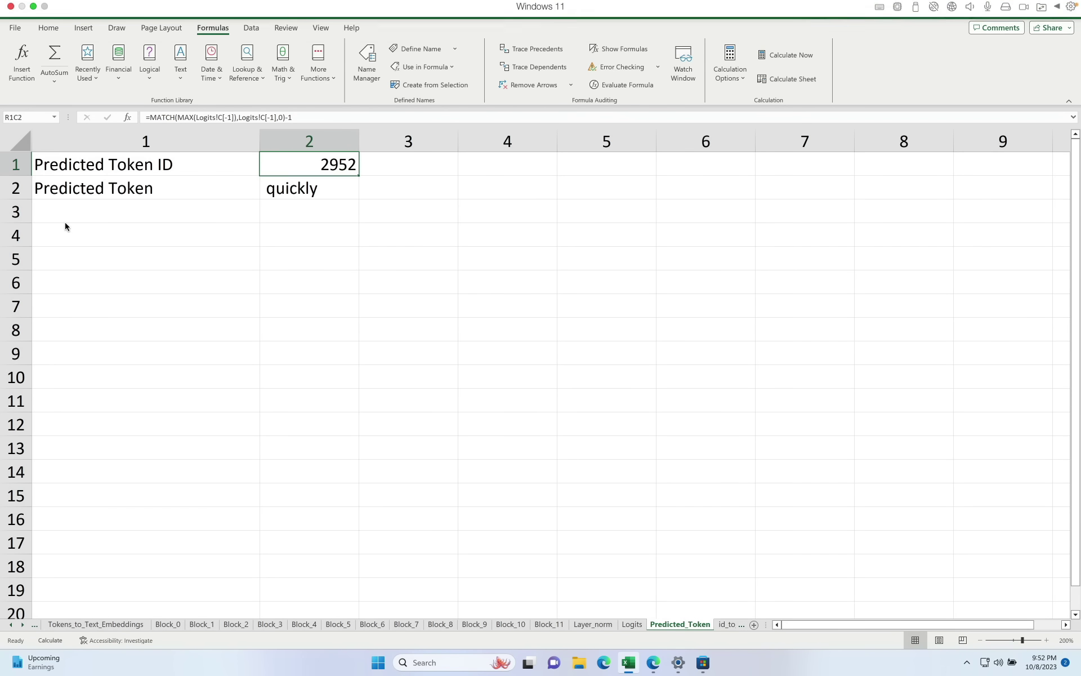
# Select MAX in the Predicted Token ID formula =MATCH(MAX(Logits!C[-1]),Logits!C[-1],0)-1
pyautogui.click(188, 118)
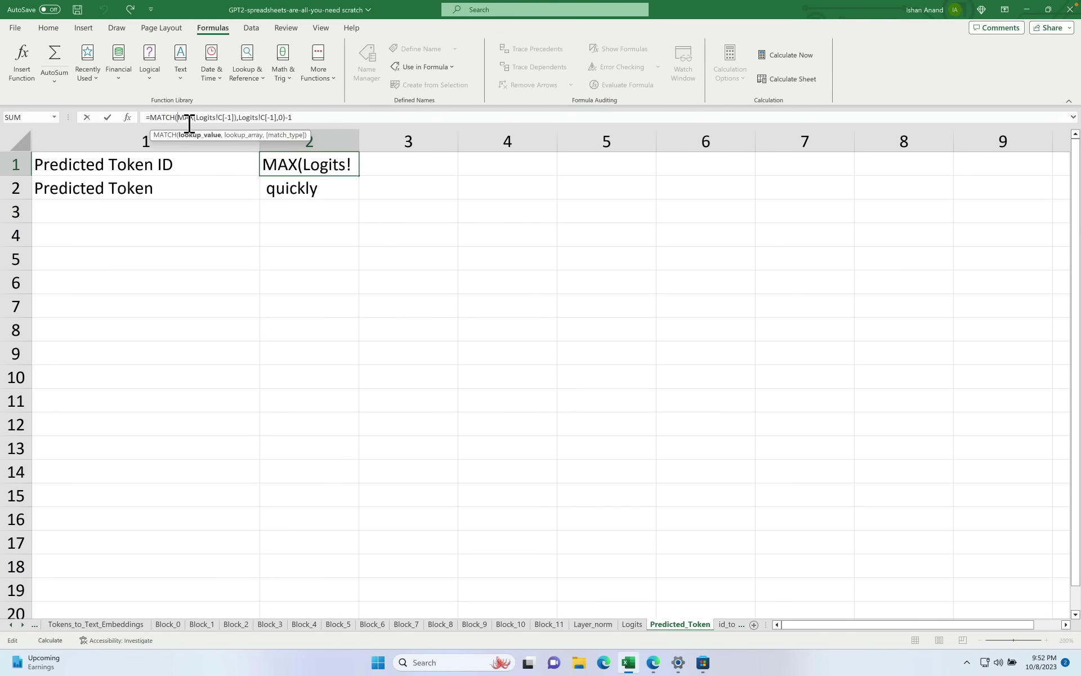
pyautogui.doubleClick(188, 119)
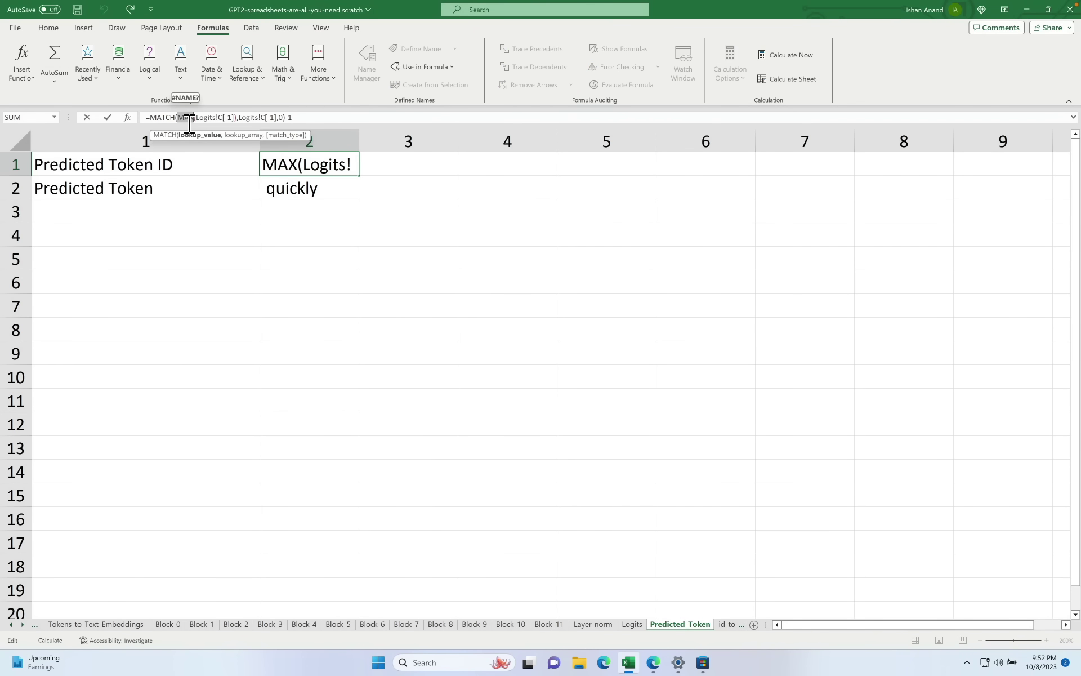